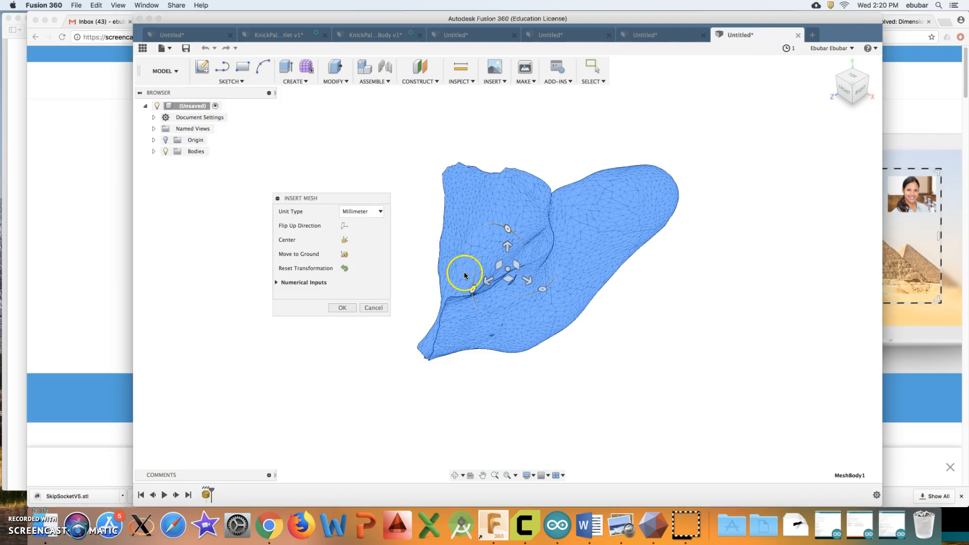
- Finish inserting the mesh into the design with Millimeter as the unit type
{"action": "left_click_drag", "start_coordinate": [855, 77], "coordinate": [842, 206]}
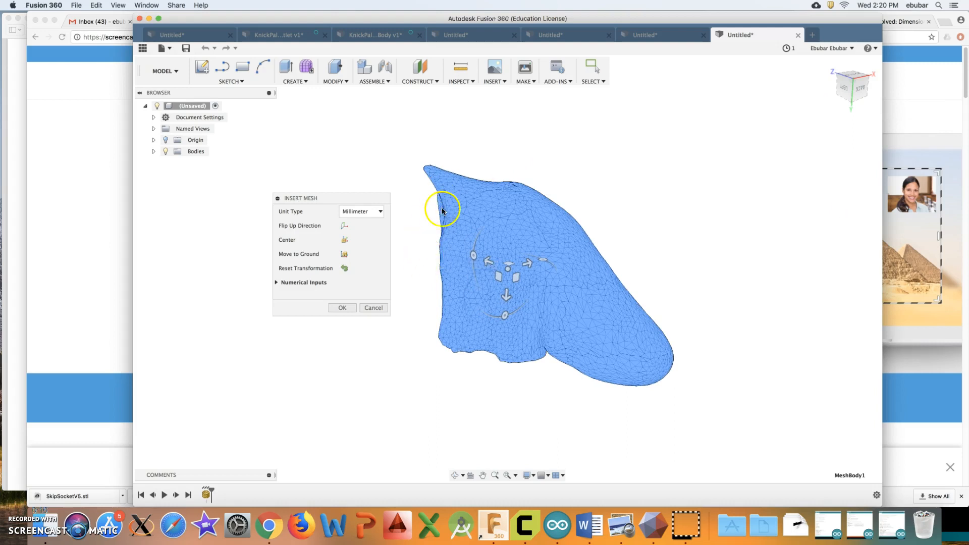
{"action": "left_click", "coordinate": [343, 308]}
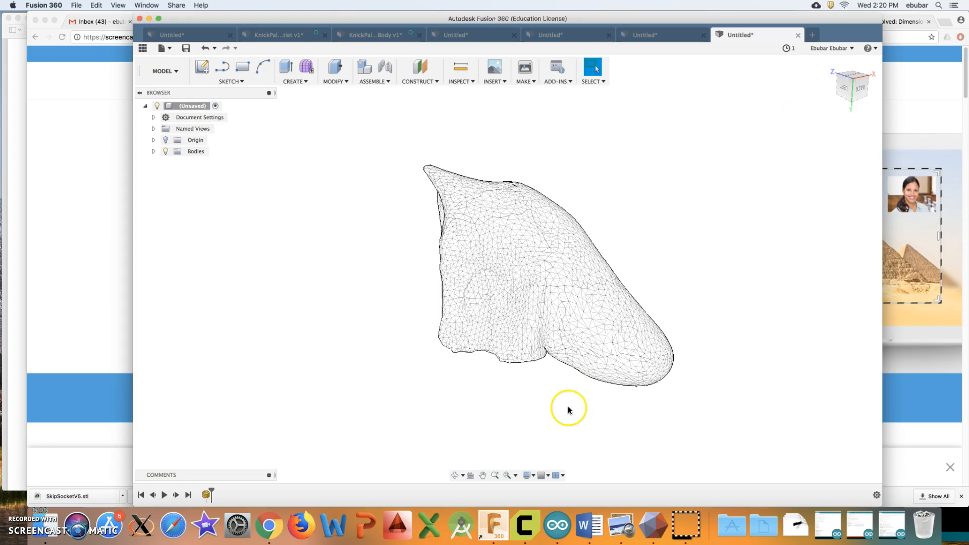
- Preview the mesh in the Shaded with Visible Edges Only style and return to Wireframe with Visible Edges Only
{"action": "left_click", "coordinate": [532, 476]}
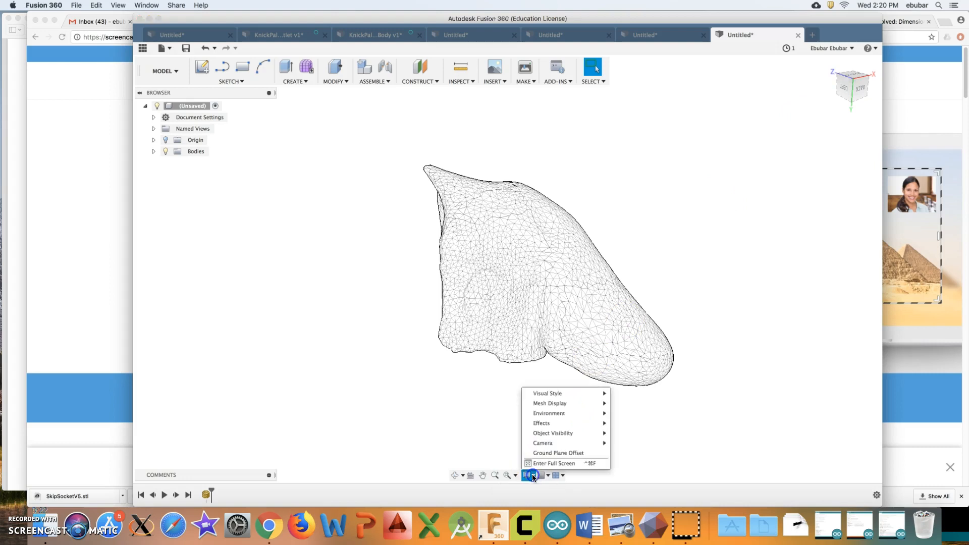
{"action": "mouse_move", "coordinate": [556, 397]}
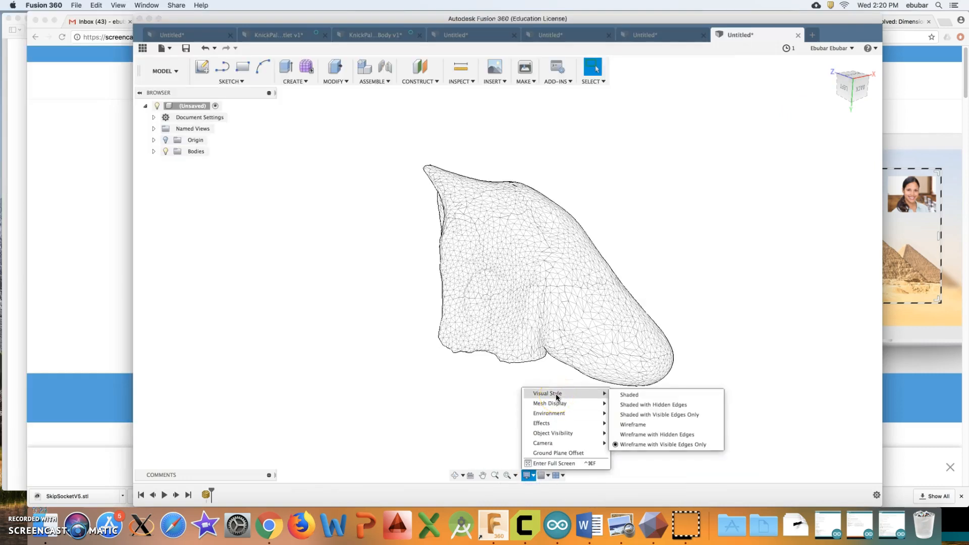
{"action": "left_click", "coordinate": [641, 414]}
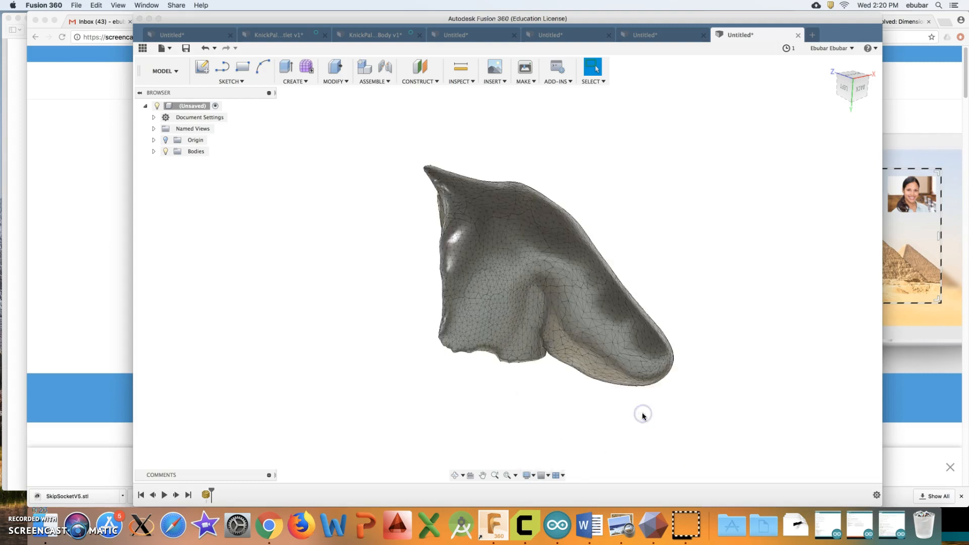
{"action": "left_click", "coordinate": [527, 475]}
{"action": "mouse_move", "coordinate": [561, 401]}
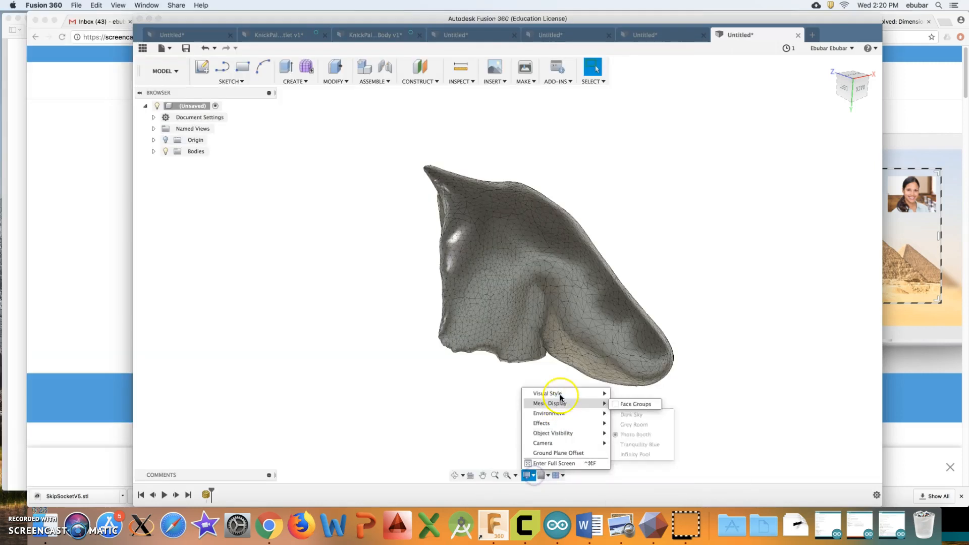
{"action": "left_click", "coordinate": [644, 443]}
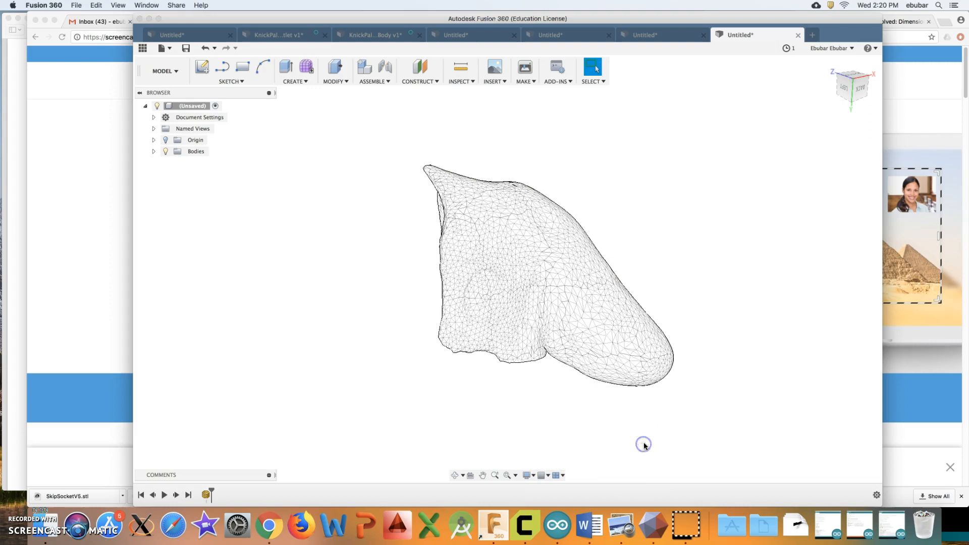
- Begin a mesh section on the inserted mesh body and shift its cutting plane 10 mm along X
{"action": "mouse_move", "coordinate": [843, 92]}
{"action": "left_mouse_down"}
{"action": "mouse_move", "coordinate": [812, 98]}
{"action": "mouse_move", "coordinate": [808, 87]}
{"action": "left_mouse_up"}
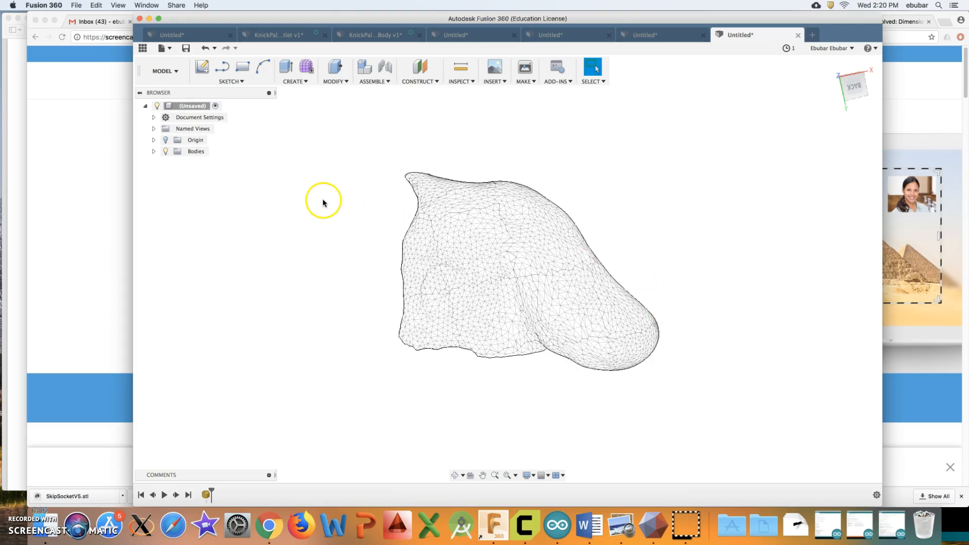
{"action": "left_click", "coordinate": [239, 82]}
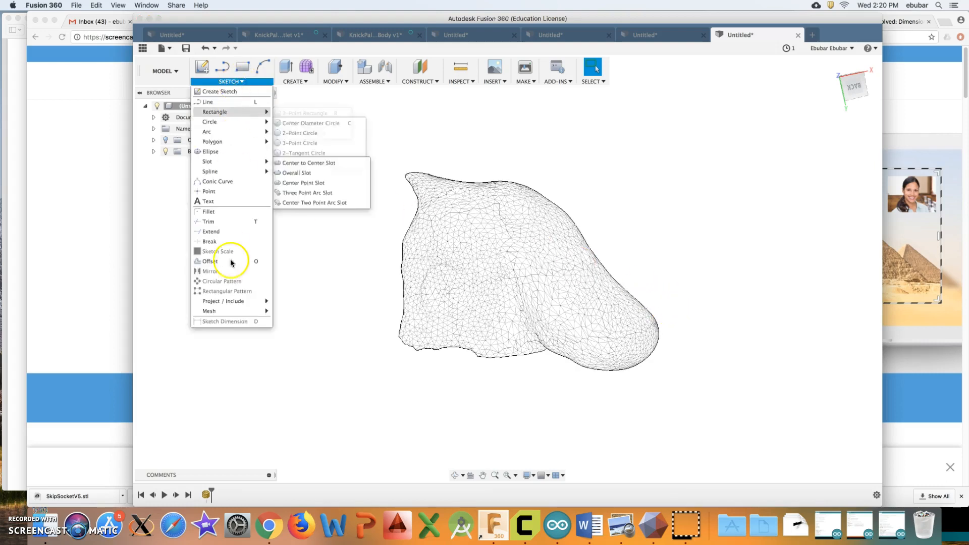
{"action": "mouse_move", "coordinate": [232, 311]}
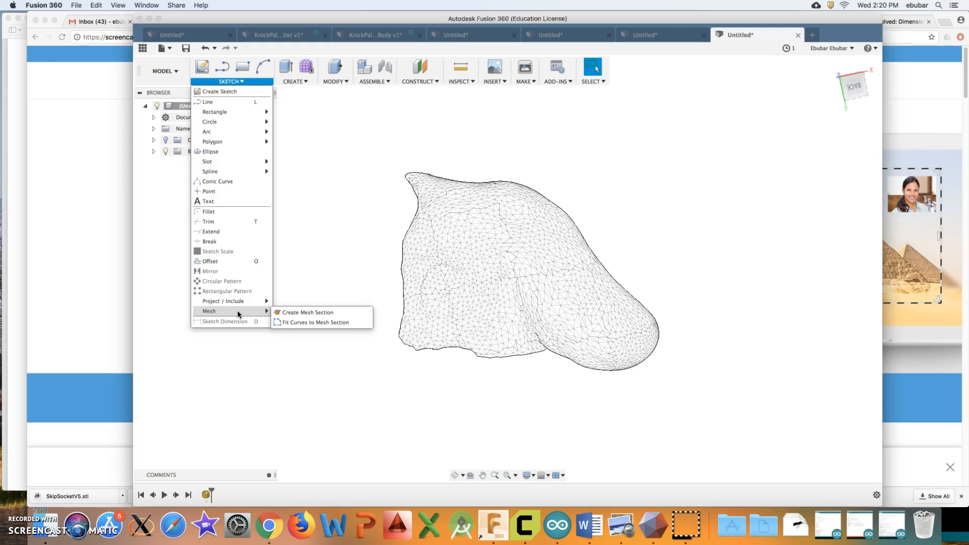
{"action": "left_click", "coordinate": [298, 314]}
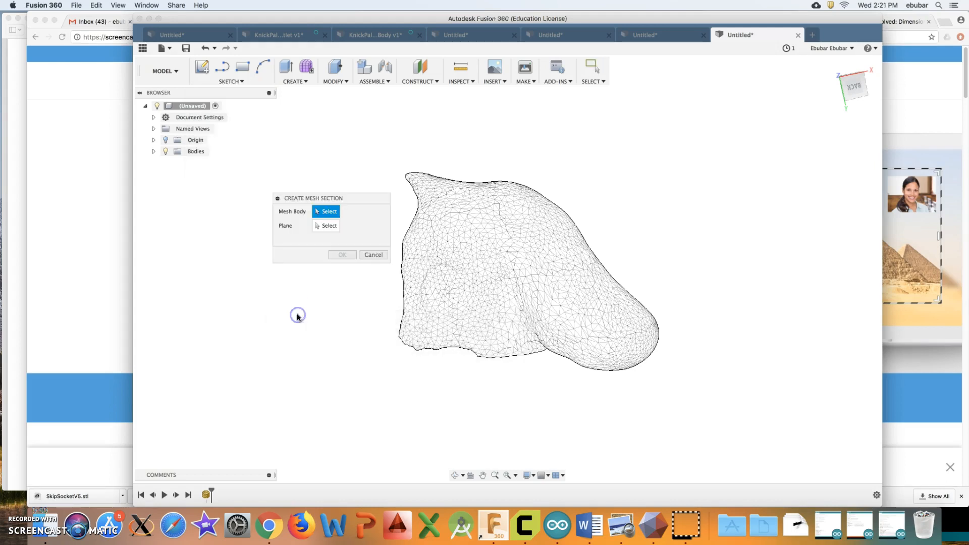
{"action": "left_click", "coordinate": [485, 261]}
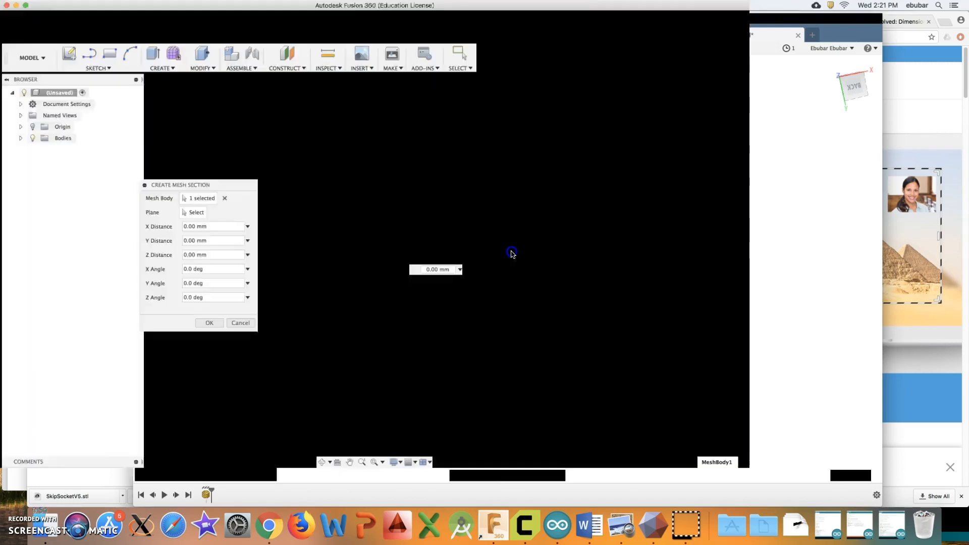
{"action": "mouse_move", "coordinate": [512, 253]}
{"action": "left_mouse_down"}
{"action": "mouse_move", "coordinate": [580, 251]}
{"action": "mouse_move", "coordinate": [507, 258]}
{"action": "mouse_move", "coordinate": [550, 253]}
{"action": "mouse_move", "coordinate": [524, 257]}
{"action": "left_mouse_up"}
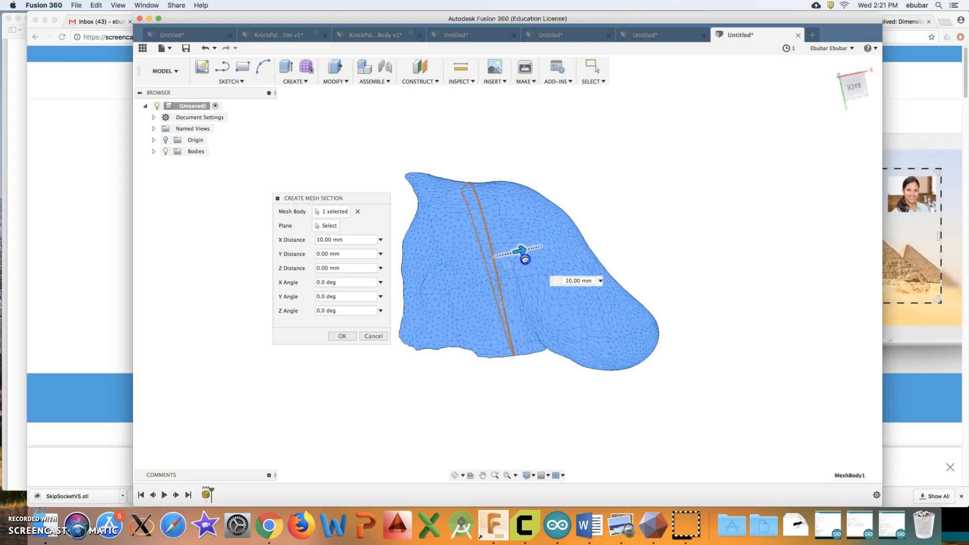
- Rotate the mesh section plane about 35 degrees around Z to align it across the elongated end of the mesh
{"action": "left_click", "coordinate": [856, 88]}
{"action": "left_click_drag", "start_coordinate": [762, 98], "coordinate": [854, 102]}
{"action": "left_click_drag", "start_coordinate": [532, 265], "coordinate": [562, 298]}
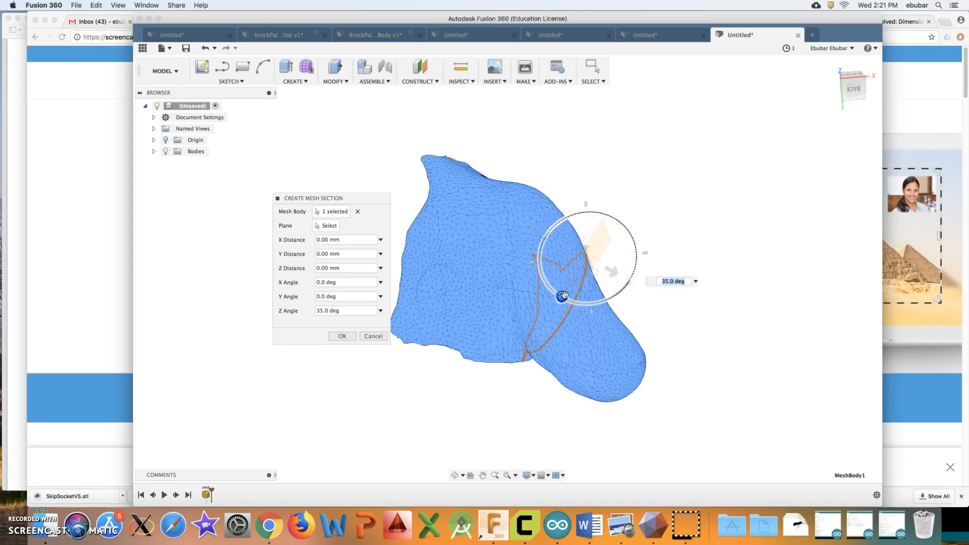
{"action": "left_click_drag", "start_coordinate": [854, 92], "coordinate": [735, 227]}
{"action": "left_click_drag", "start_coordinate": [580, 325], "coordinate": [549, 342]}
- Move the section plane about 40 mm in X toward the rounded tip, fine-tune its tilt and create the mesh section
{"action": "left_click_drag", "start_coordinate": [848, 78], "coordinate": [487, 270]}
{"action": "left_click_drag", "start_coordinate": [609, 256], "coordinate": [633, 272]}
{"action": "mouse_move", "coordinate": [852, 87]}
{"action": "left_mouse_down"}
{"action": "mouse_move", "coordinate": [907, 83]}
{"action": "mouse_move", "coordinate": [899, 81]}
{"action": "left_mouse_up"}
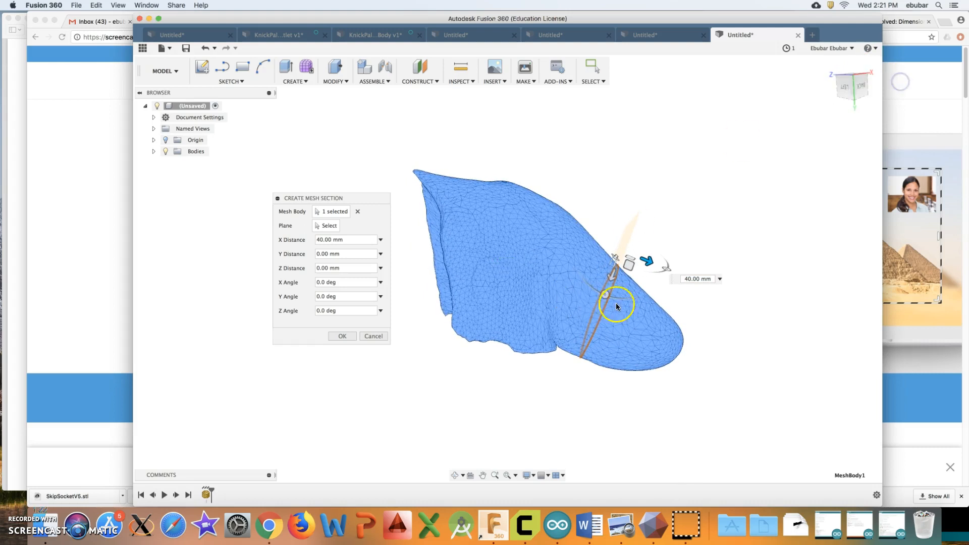
{"action": "left_click_drag", "start_coordinate": [606, 296], "coordinate": [602, 295]}
{"action": "left_click_drag", "start_coordinate": [649, 264], "coordinate": [594, 346]}
{"action": "left_click_drag", "start_coordinate": [613, 301], "coordinate": [613, 301]}
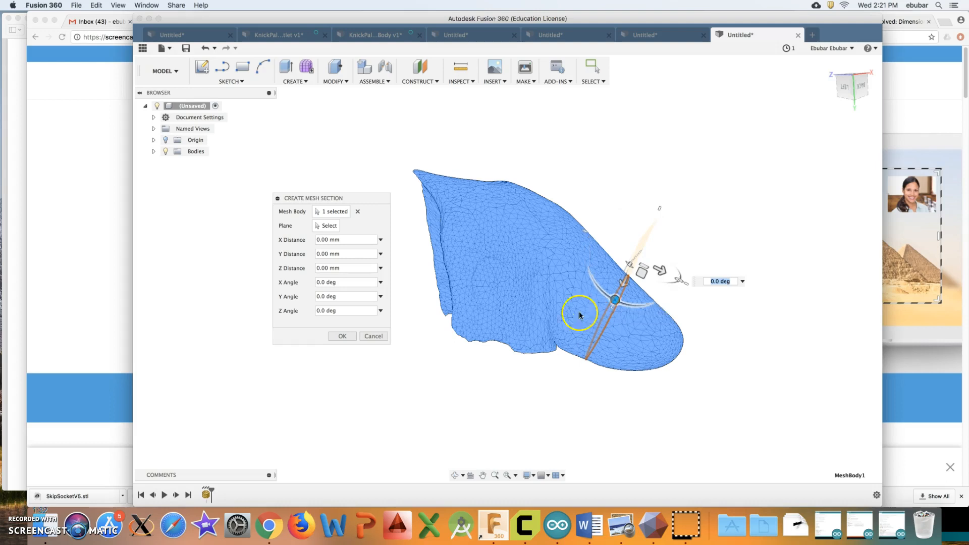
{"action": "mouse_move", "coordinate": [859, 87]}
{"action": "left_mouse_down"}
{"action": "mouse_move", "coordinate": [775, 94]}
{"action": "mouse_move", "coordinate": [937, 91]}
{"action": "mouse_move", "coordinate": [722, 101]}
{"action": "mouse_move", "coordinate": [759, 80]}
{"action": "mouse_move", "coordinate": [827, 68]}
{"action": "left_mouse_up"}
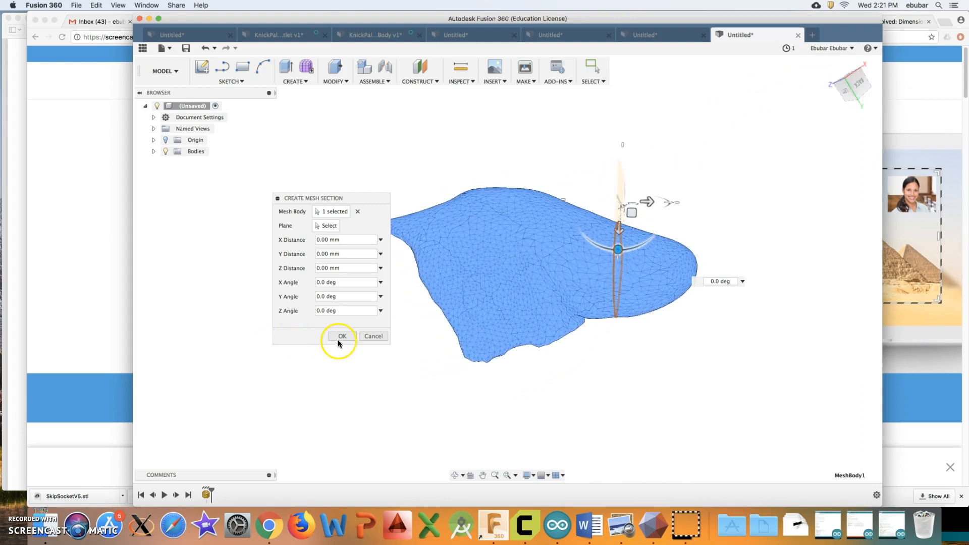
{"action": "left_click", "coordinate": [340, 336]}
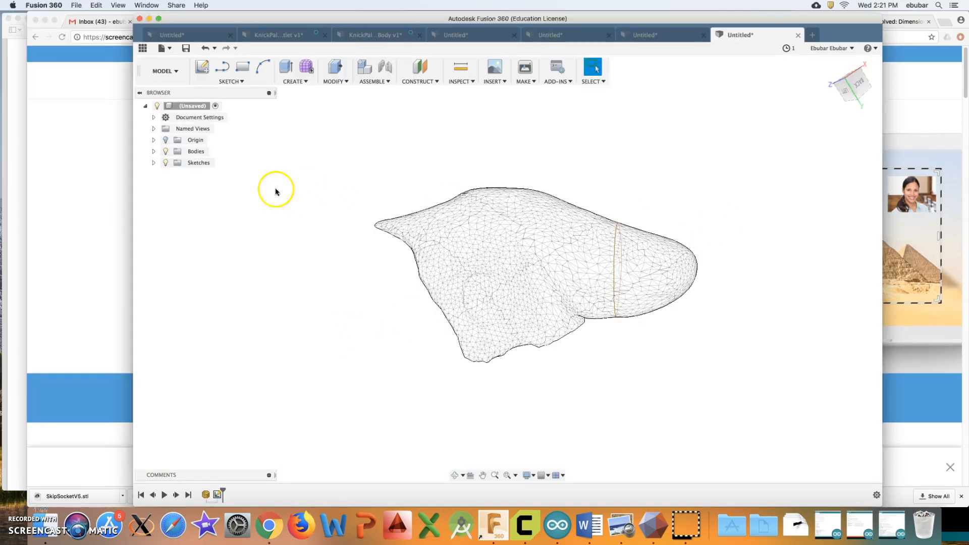
- Hide the mesh body and expand Sketch1 in the browser to inspect its mesh section outline
{"action": "left_click", "coordinate": [155, 152]}
{"action": "left_click", "coordinate": [155, 152]}
{"action": "left_click", "coordinate": [164, 152]}
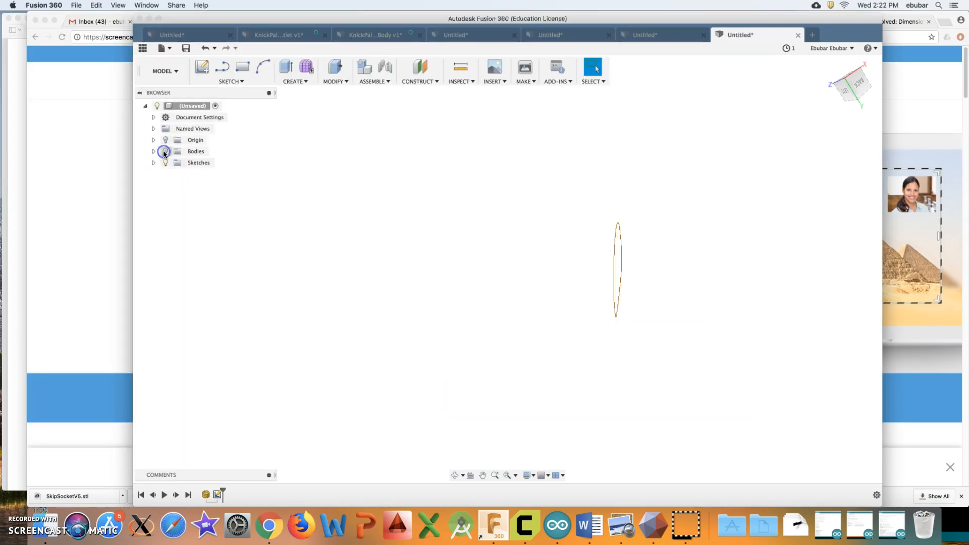
{"action": "left_click", "coordinate": [153, 163]}
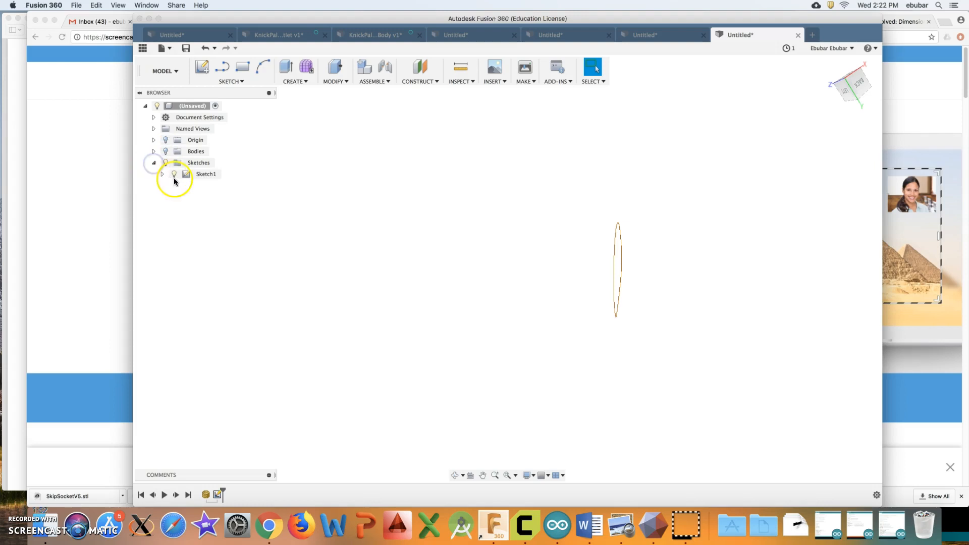
{"action": "left_click", "coordinate": [163, 174]}
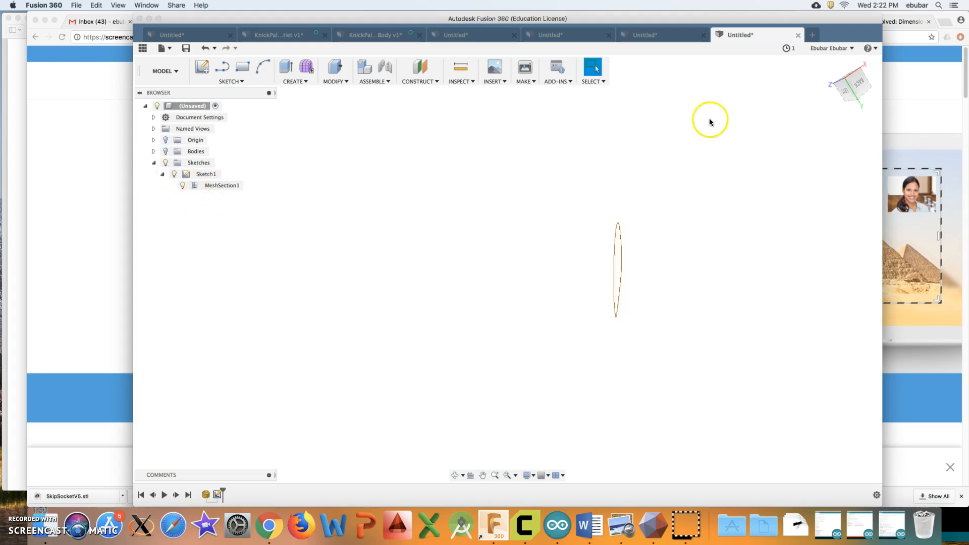
{"action": "mouse_move", "coordinate": [855, 85]}
{"action": "left_mouse_down"}
{"action": "mouse_move", "coordinate": [773, 96]}
{"action": "mouse_move", "coordinate": [783, 103]}
{"action": "left_mouse_up"}
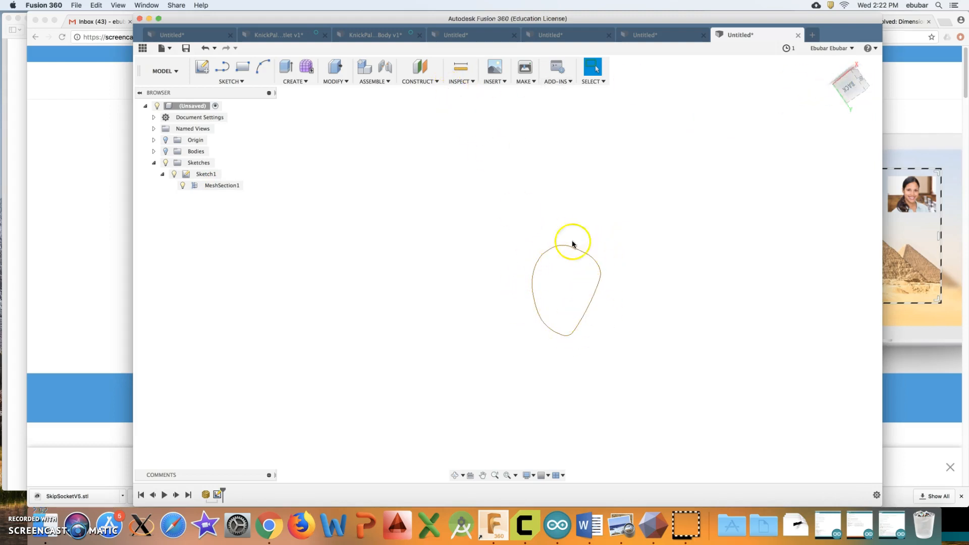
- Start Fit Curves to Mesh Section on the section outline, using the Spline type and the second path direction option
{"action": "left_click", "coordinate": [245, 84]}
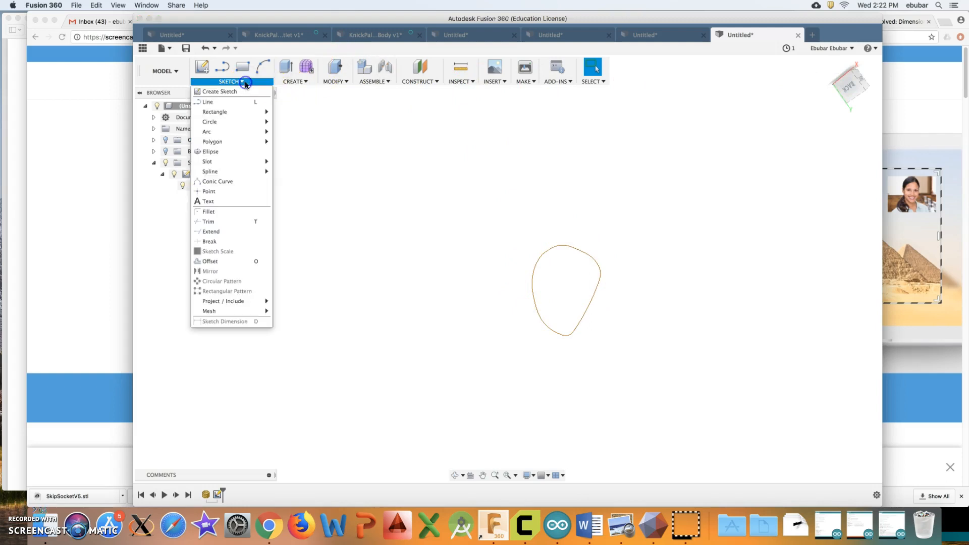
{"action": "mouse_move", "coordinate": [240, 315]}
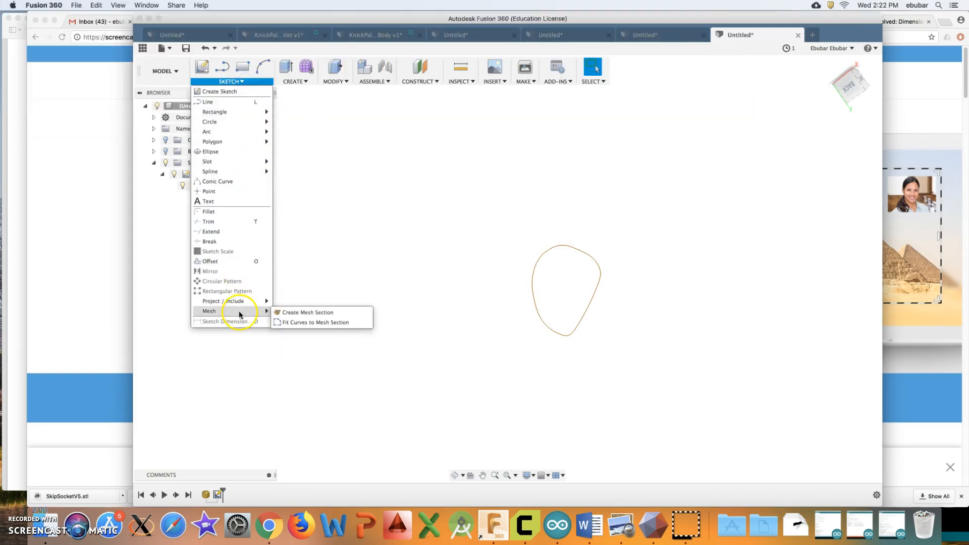
{"action": "left_click", "coordinate": [299, 324]}
{"action": "left_click", "coordinate": [301, 326]}
{"action": "left_click", "coordinate": [541, 257]}
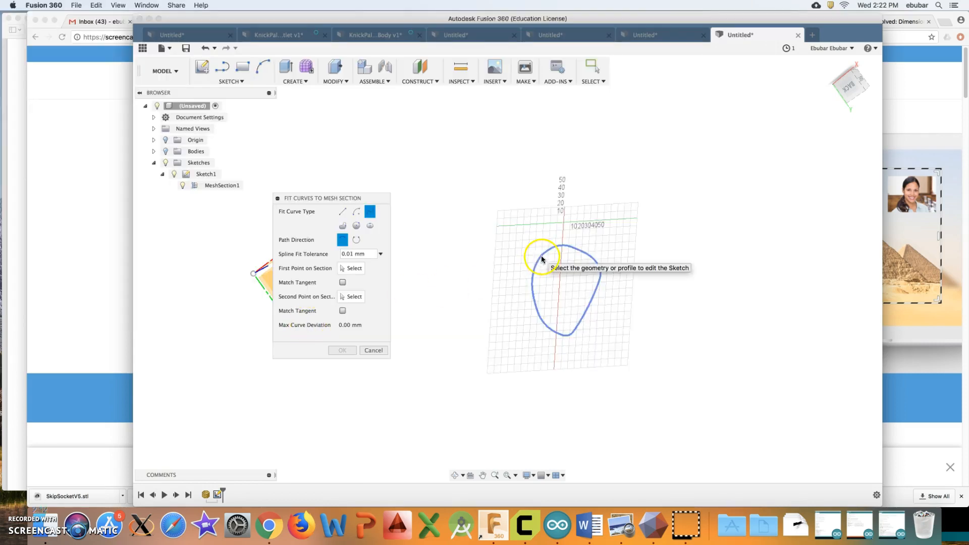
{"action": "scroll", "coordinate": [523, 279], "scroll_direction": "up", "scroll_amount": 3}
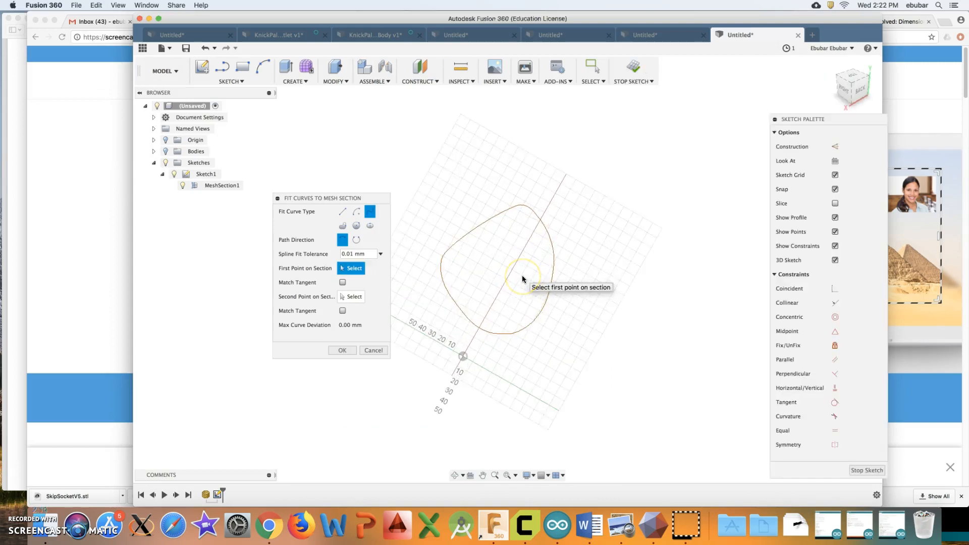
{"action": "scroll", "coordinate": [523, 278], "scroll_direction": "up", "scroll_amount": 2}
{"action": "middle_click_drag", "start_coordinate": [522, 278], "coordinate": [589, 307]}
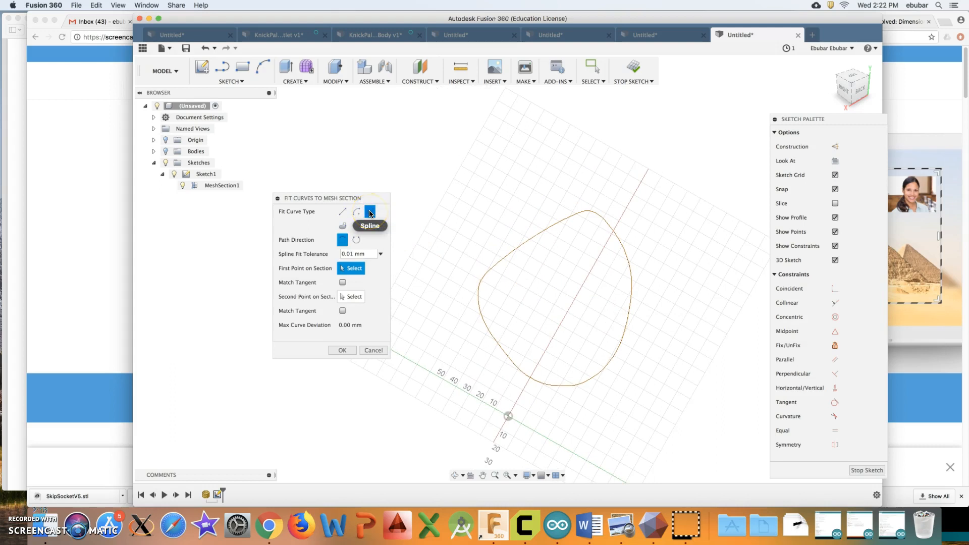
{"action": "left_click", "coordinate": [356, 241]}
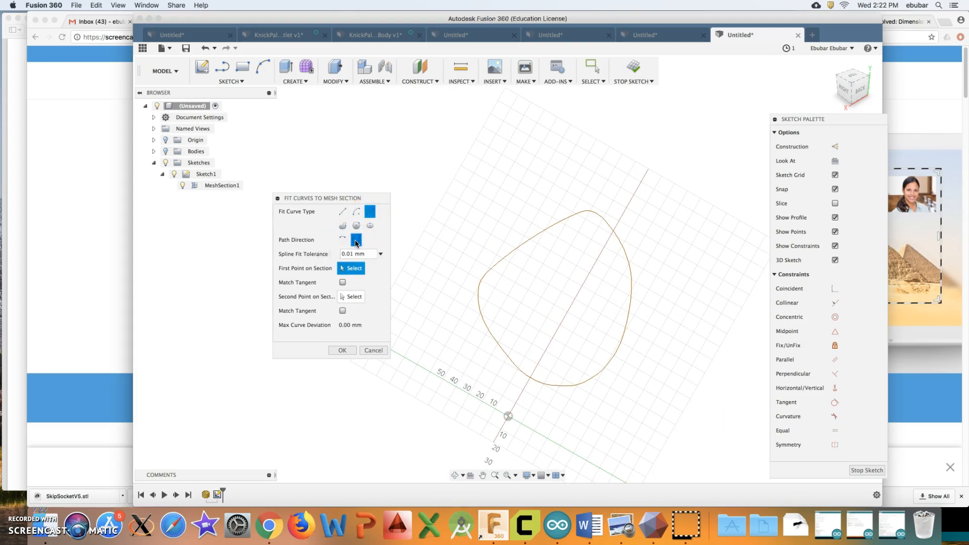
- Fit splines around the section outline through points near its left corner, lower right and upper right, ending at the starting point
{"action": "left_click", "coordinate": [480, 282]}
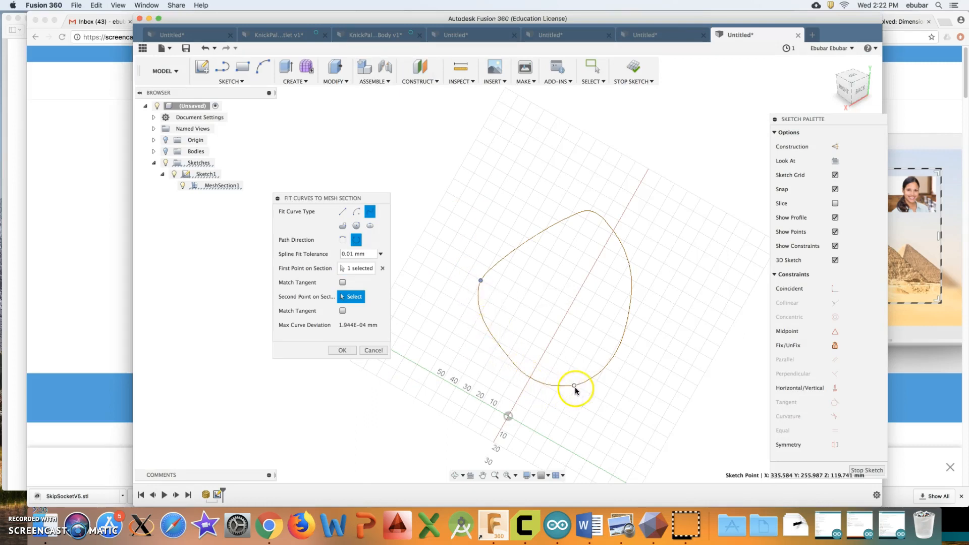
{"action": "left_click", "coordinate": [599, 375]}
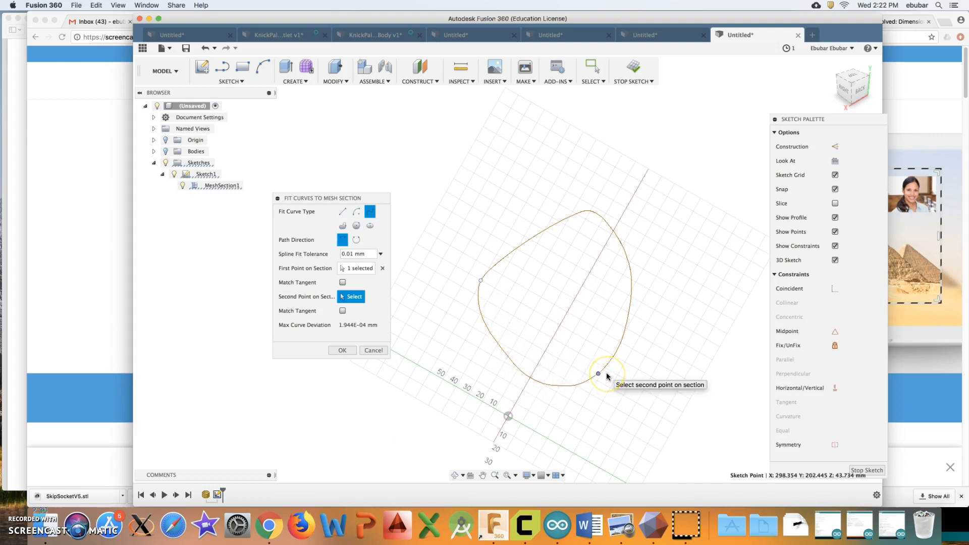
{"action": "left_click", "coordinate": [628, 264]}
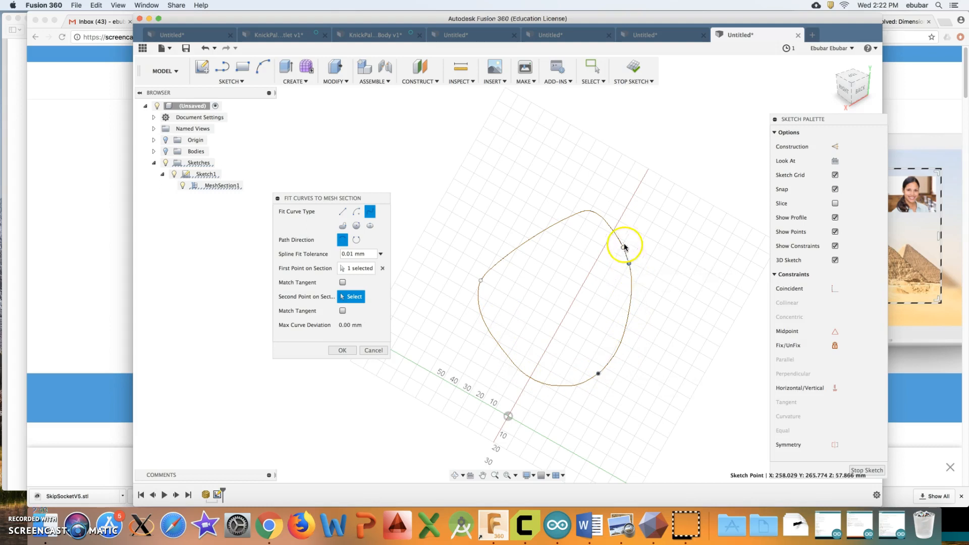
{"action": "left_click", "coordinate": [484, 278]}
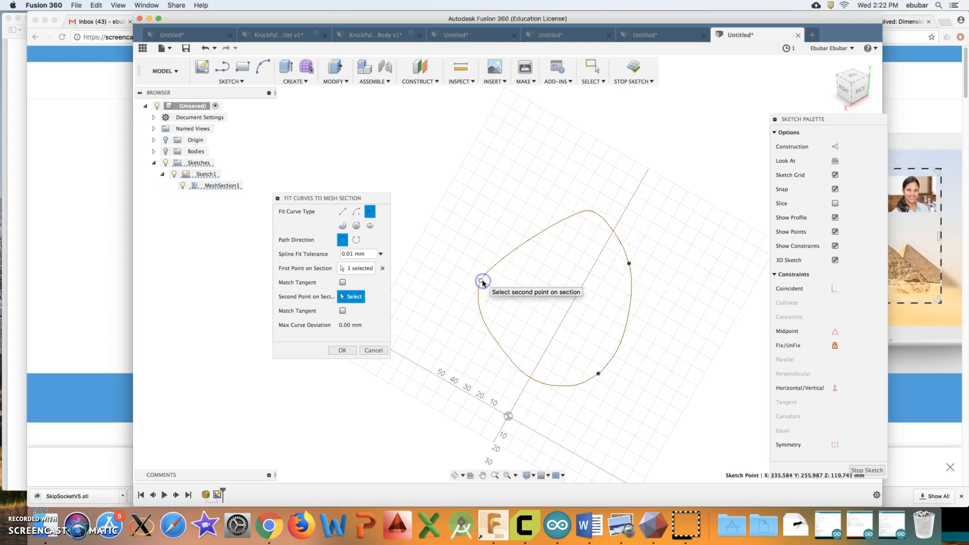
- Accept the fitted curves, exit the sketch and hide MeshSection1
{"action": "left_click", "coordinate": [347, 348]}
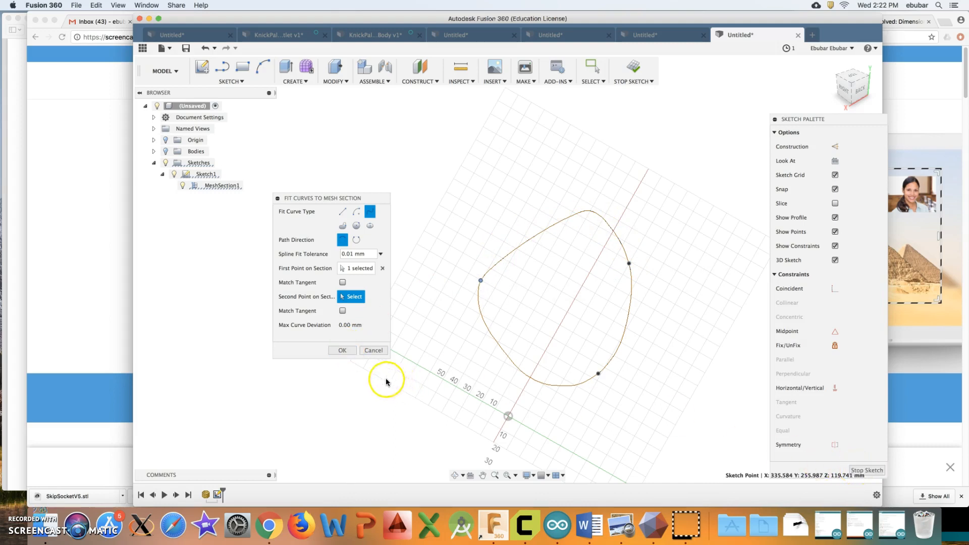
{"action": "left_click", "coordinate": [342, 350]}
{"action": "left_click", "coordinate": [867, 471]}
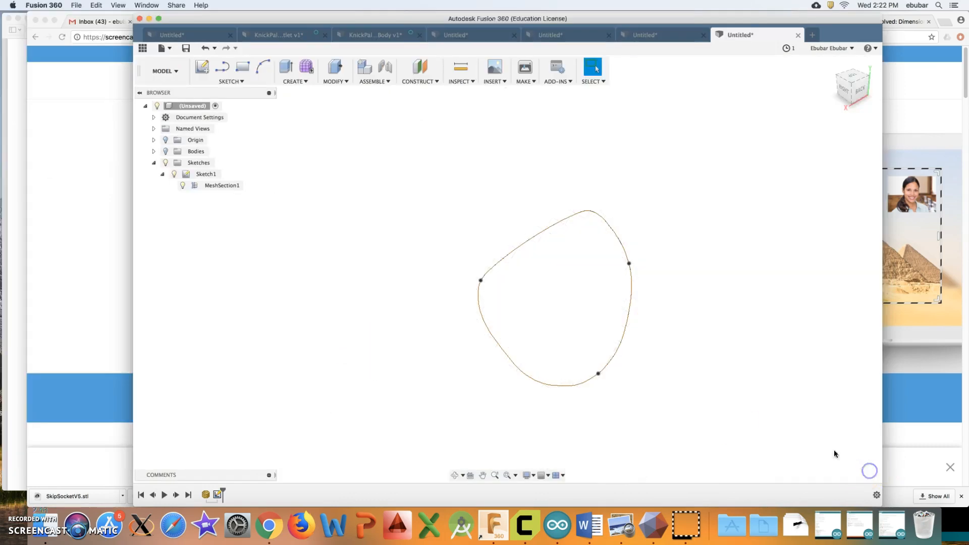
{"action": "left_click", "coordinate": [182, 186]}
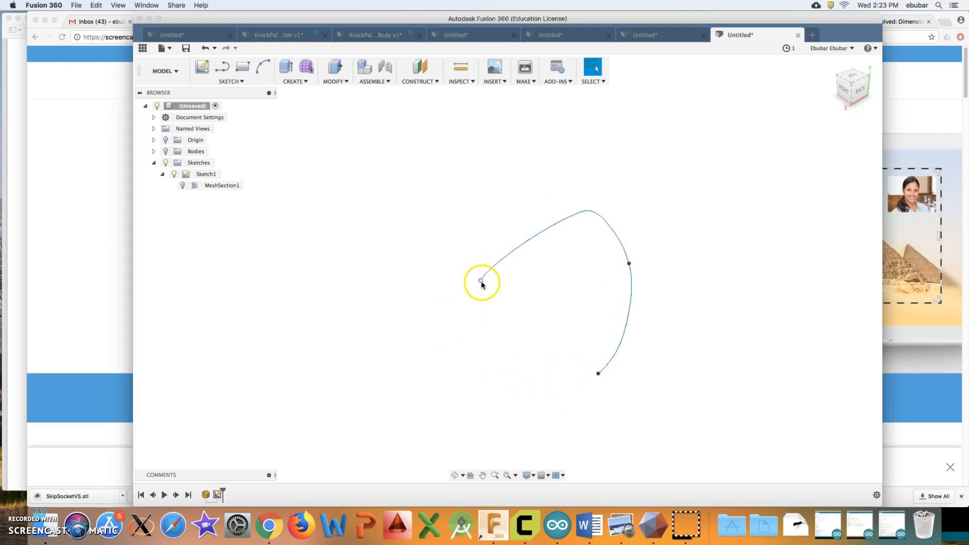
- Undo the previously fitted curves and restart Fit Curves to Mesh Section with the Spline type and the second path direction option
{"action": "left_click", "coordinate": [205, 48]}
{"action": "left_click", "coordinate": [205, 48]}
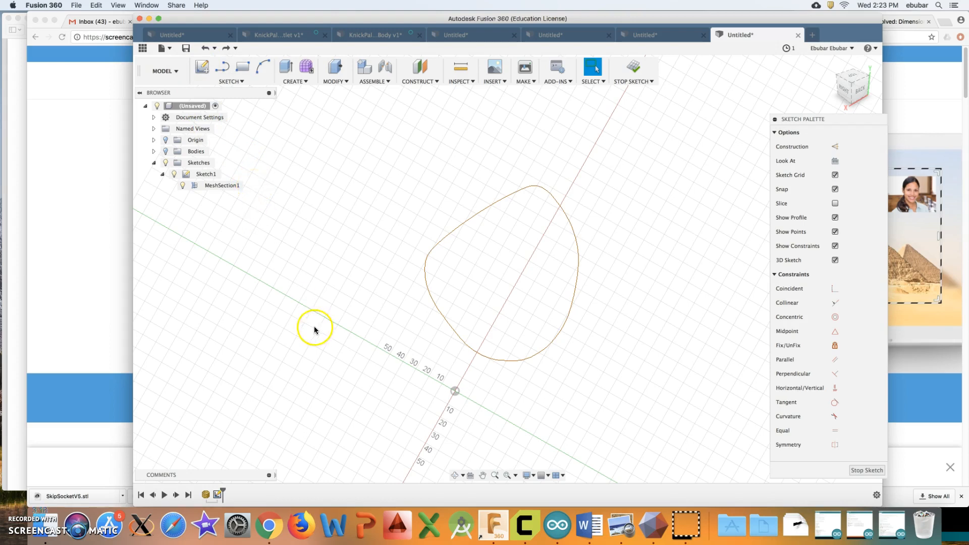
{"action": "left_click", "coordinate": [237, 82]}
{"action": "mouse_move", "coordinate": [244, 311]}
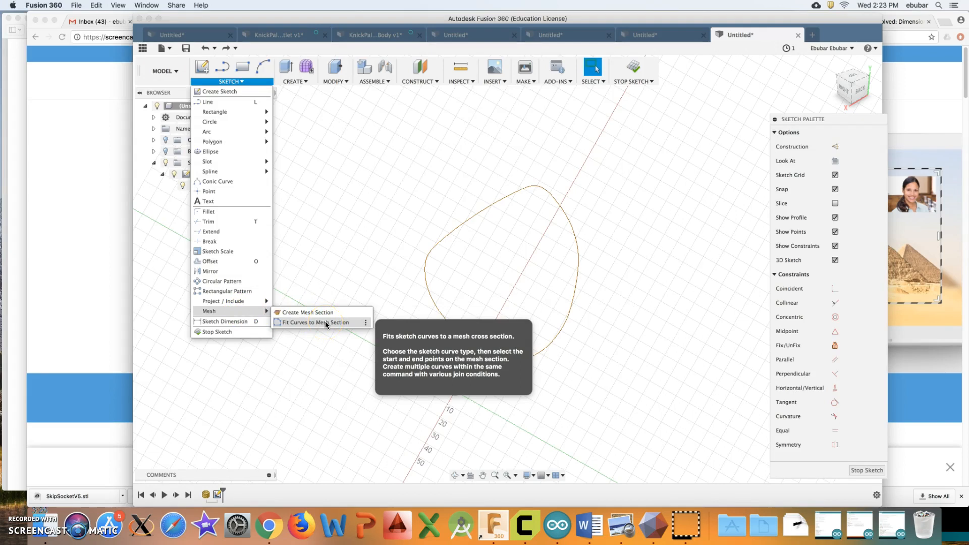
{"action": "left_click", "coordinate": [325, 321]}
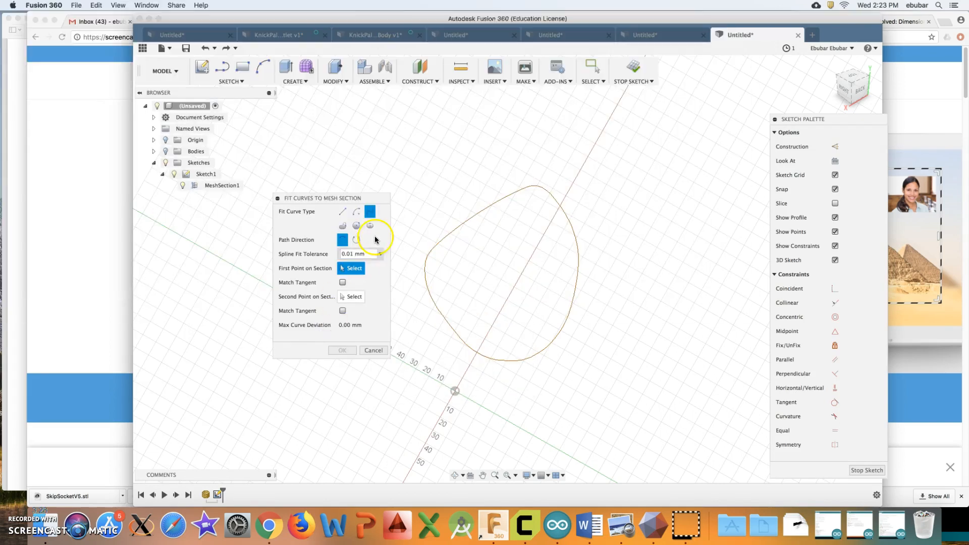
{"action": "left_click", "coordinate": [358, 241]}
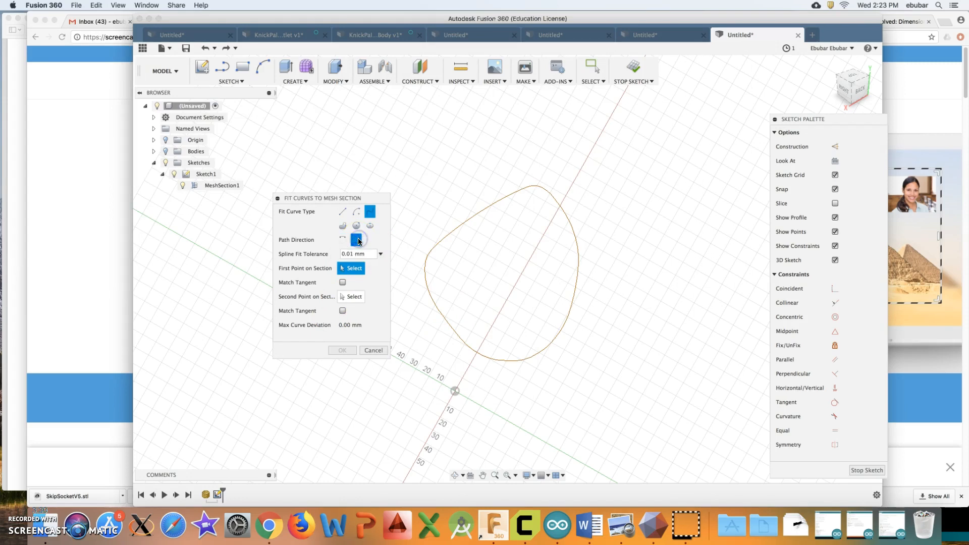
- Fit a spline around the section from its left corner to its upper edge, close the loop using the first path direction, and accept
{"action": "left_click", "coordinate": [427, 256]}
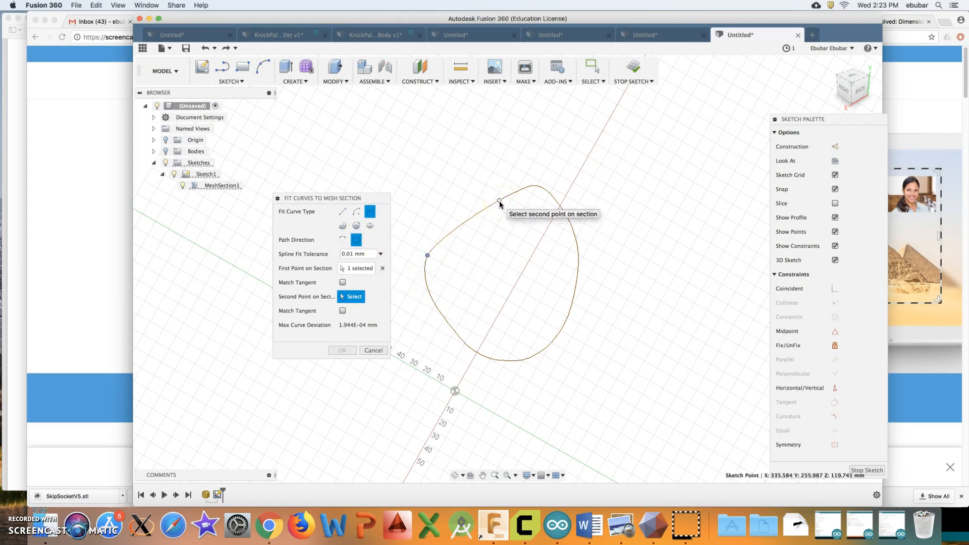
{"action": "scroll", "coordinate": [496, 203], "scroll_direction": "up", "scroll_amount": 2}
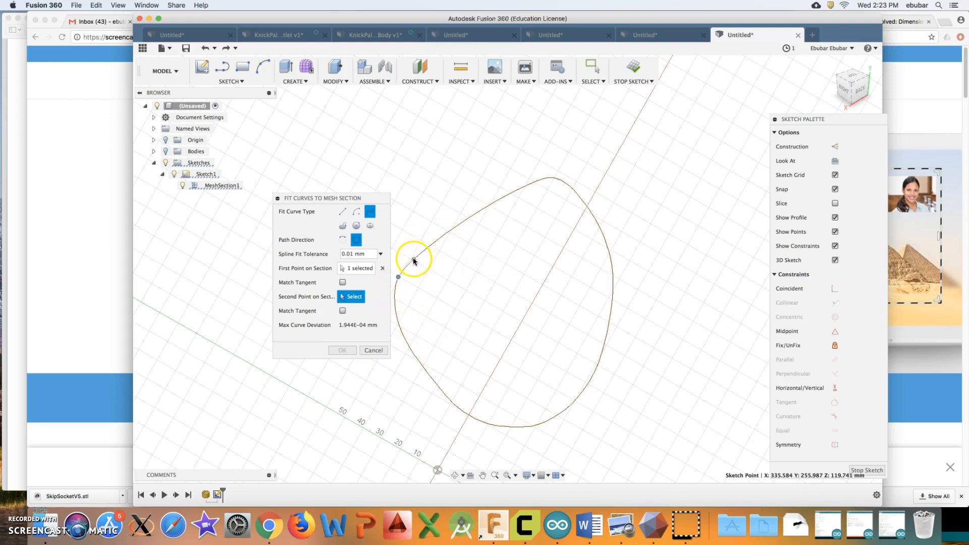
{"action": "scroll", "coordinate": [429, 249], "scroll_direction": "up", "scroll_amount": 5}
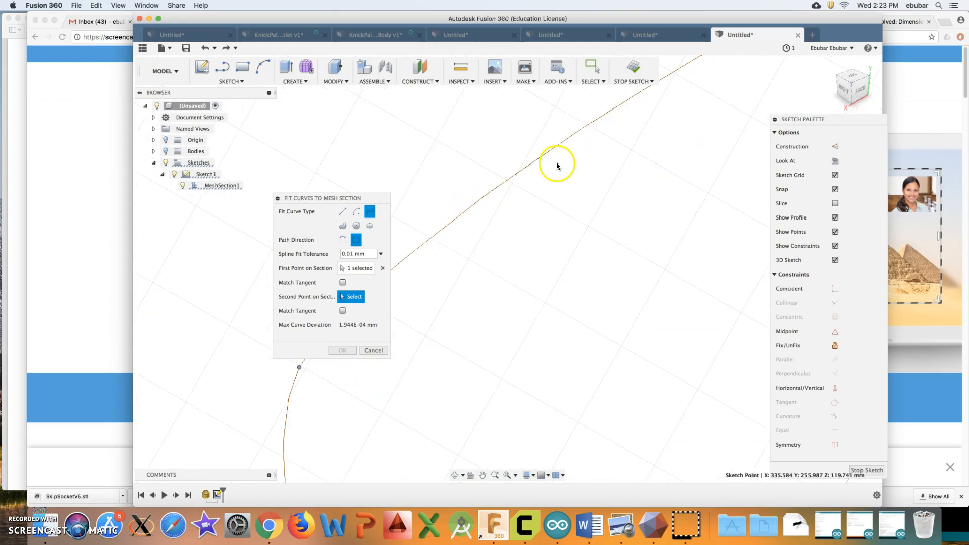
{"action": "scroll", "coordinate": [480, 292], "scroll_direction": "down", "scroll_amount": 3}
{"action": "scroll", "coordinate": [480, 293], "scroll_direction": "down", "scroll_amount": 3}
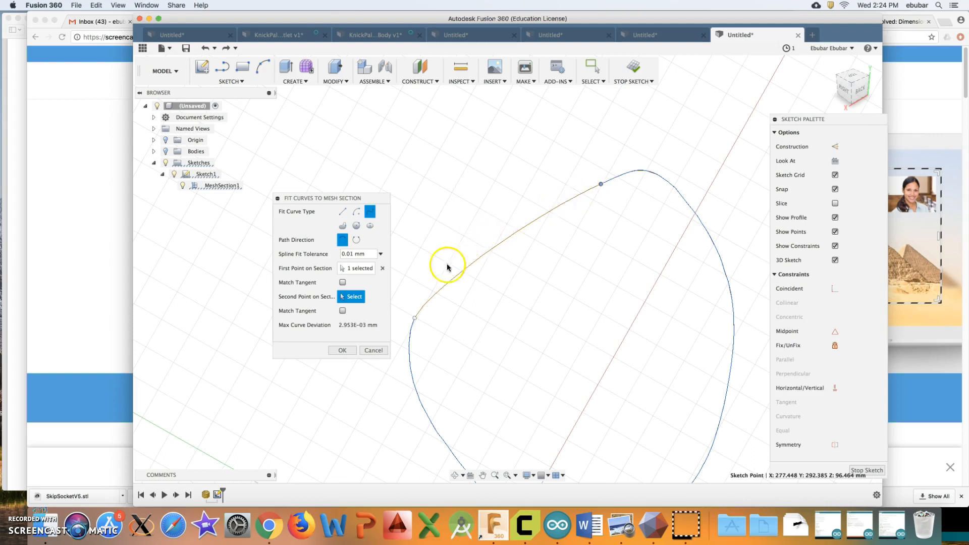
{"action": "left_click", "coordinate": [414, 320]}
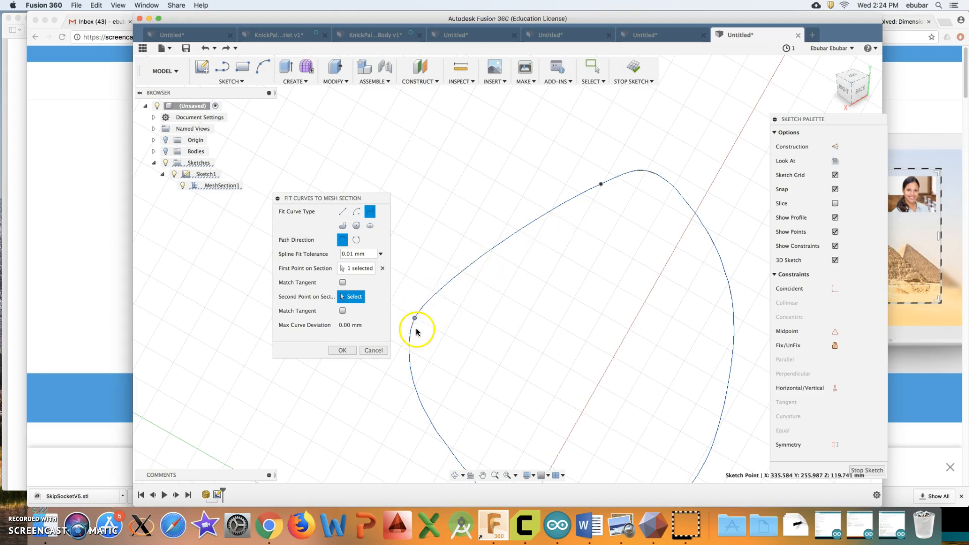
{"action": "scroll", "coordinate": [416, 331], "scroll_direction": "down", "scroll_amount": 3}
{"action": "middle_click_drag", "start_coordinate": [461, 351], "coordinate": [479, 296]}
{"action": "left_click", "coordinate": [343, 350]}
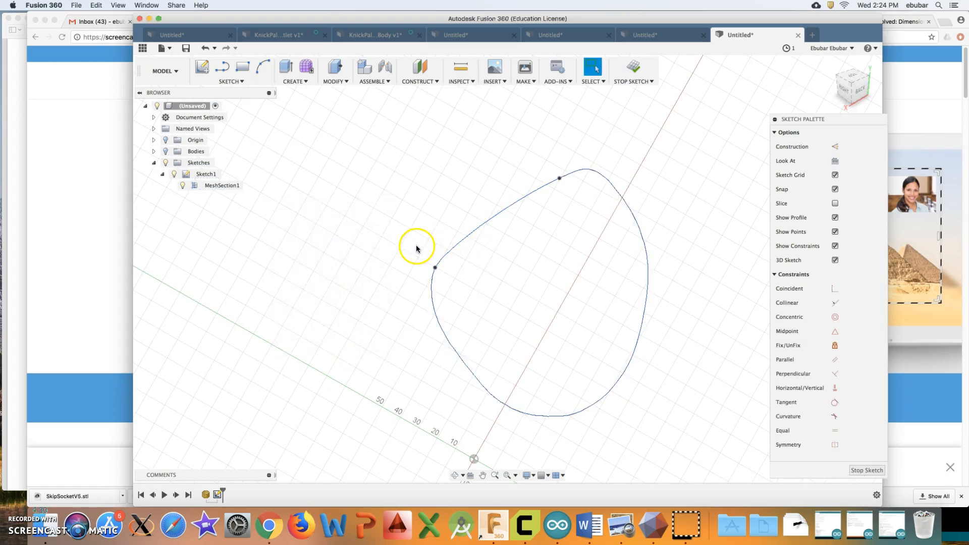
- Hide MeshSection1 and toggle Sketch1's visibility off and on to check the fitted curves alone
{"action": "left_click", "coordinate": [182, 187]}
{"action": "left_click", "coordinate": [183, 187]}
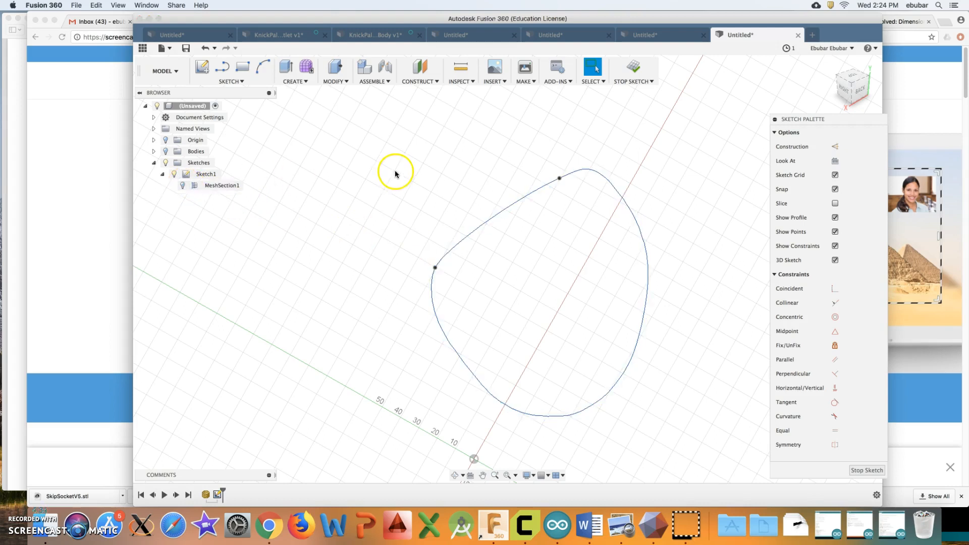
{"action": "left_click", "coordinate": [194, 175]}
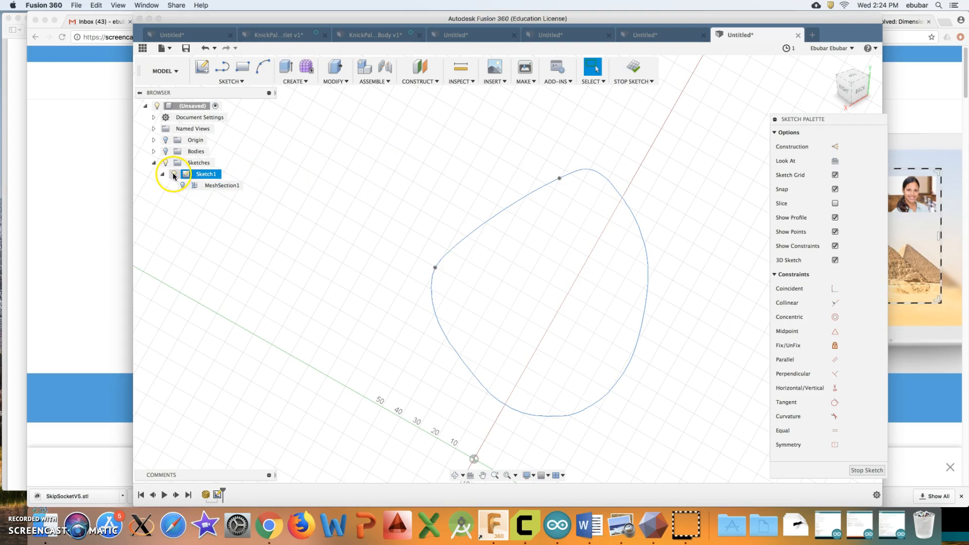
{"action": "left_click", "coordinate": [174, 174]}
{"action": "left_click", "coordinate": [178, 175]}
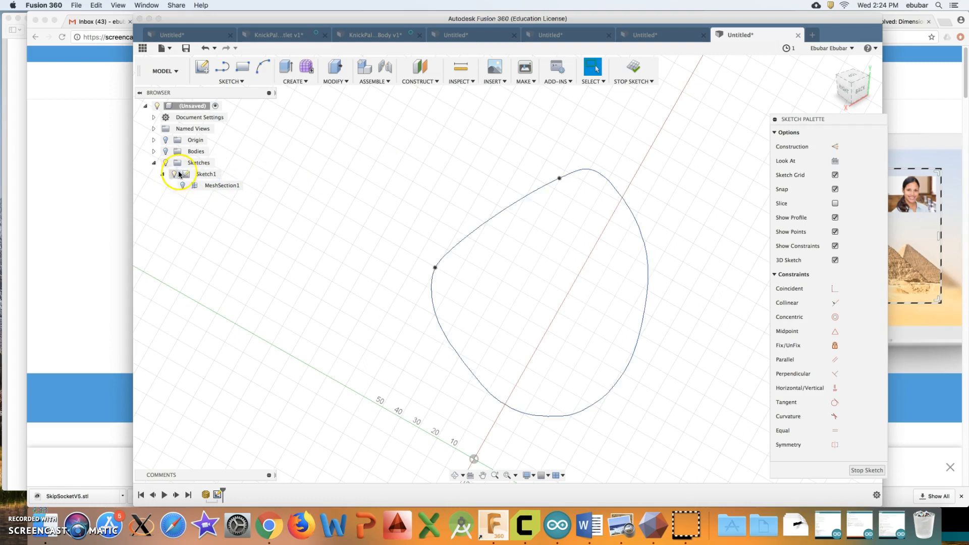
- Measure the area and loop length of the closed spline profile, and close the measurement
{"action": "left_click", "coordinate": [458, 82]}
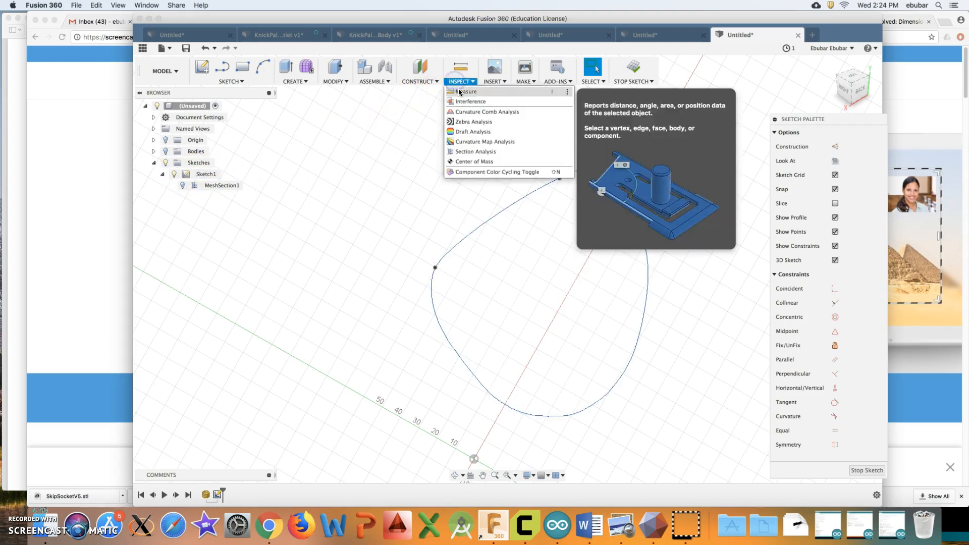
{"action": "left_click", "coordinate": [462, 92]}
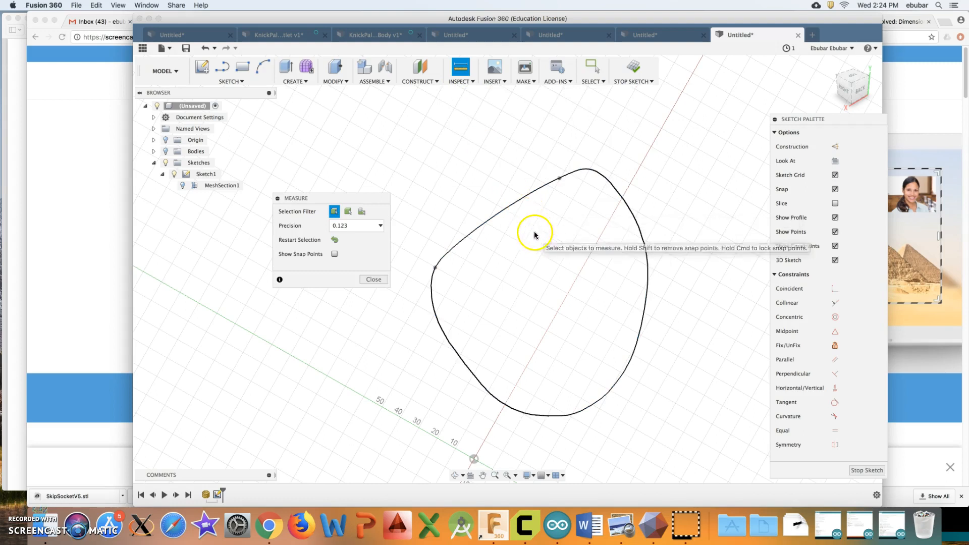
{"action": "left_click", "coordinate": [533, 228]}
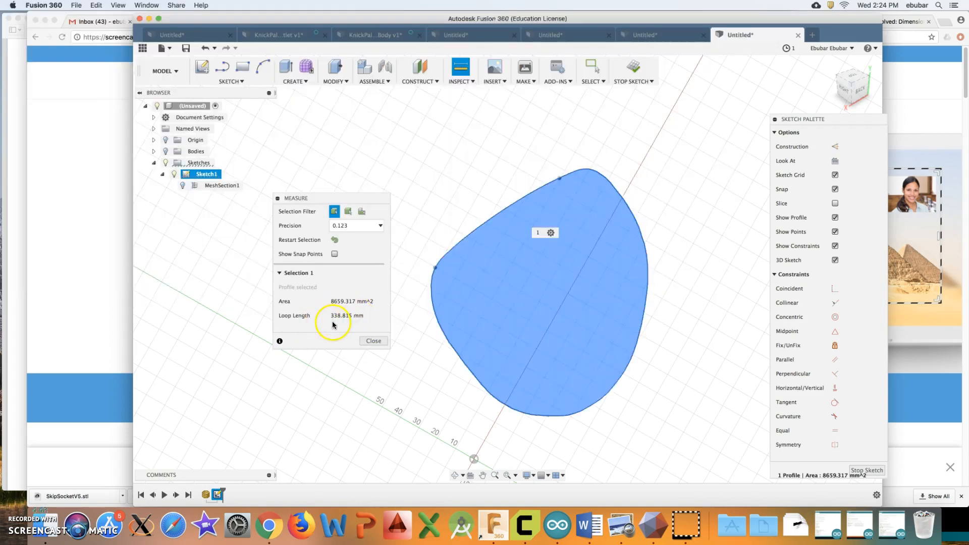
{"action": "left_click", "coordinate": [380, 340]}
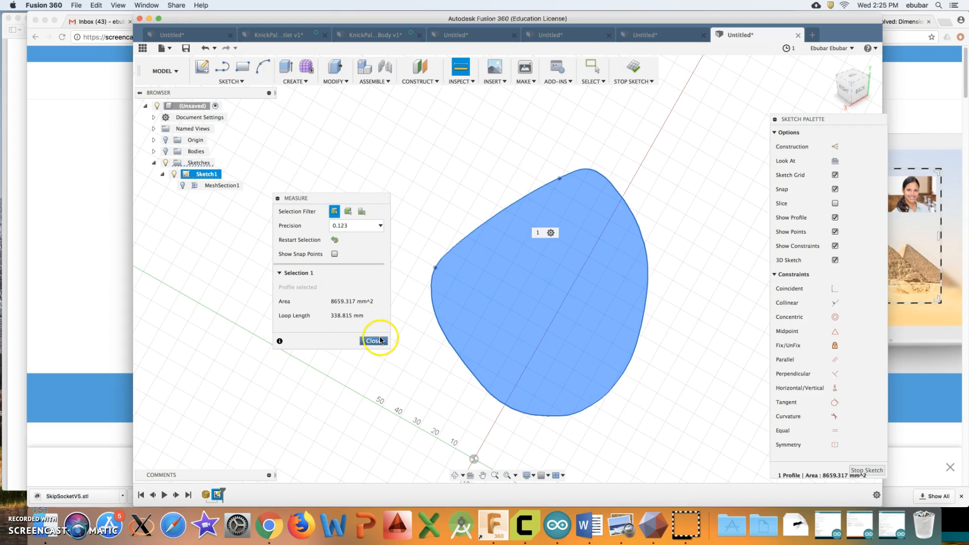